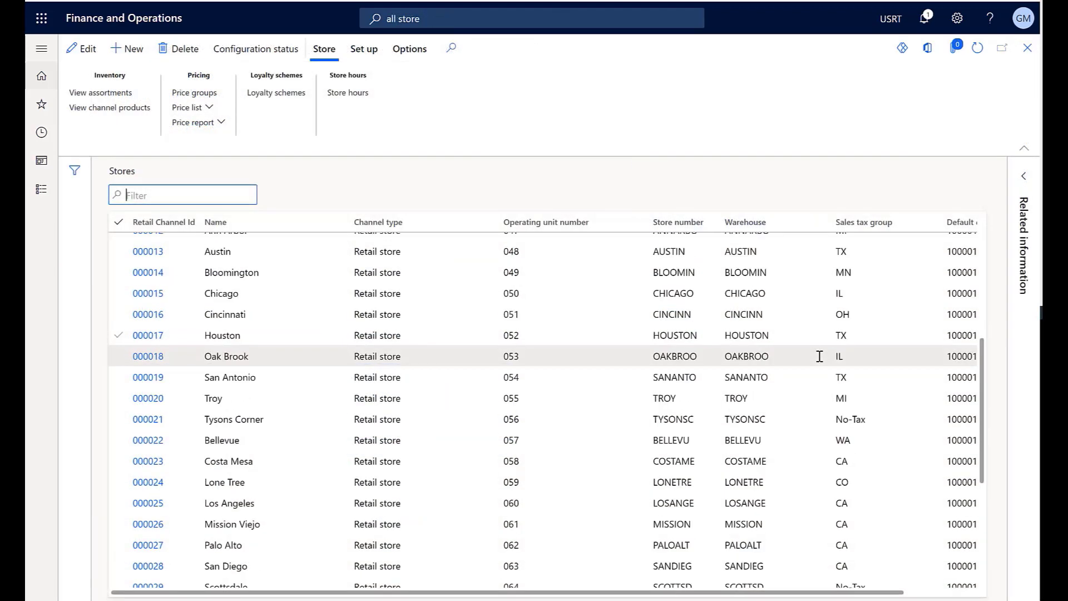
- Scroll through the Workers grid in Commerce HQ to review the store workers
scroll(820, 356, down, 2)
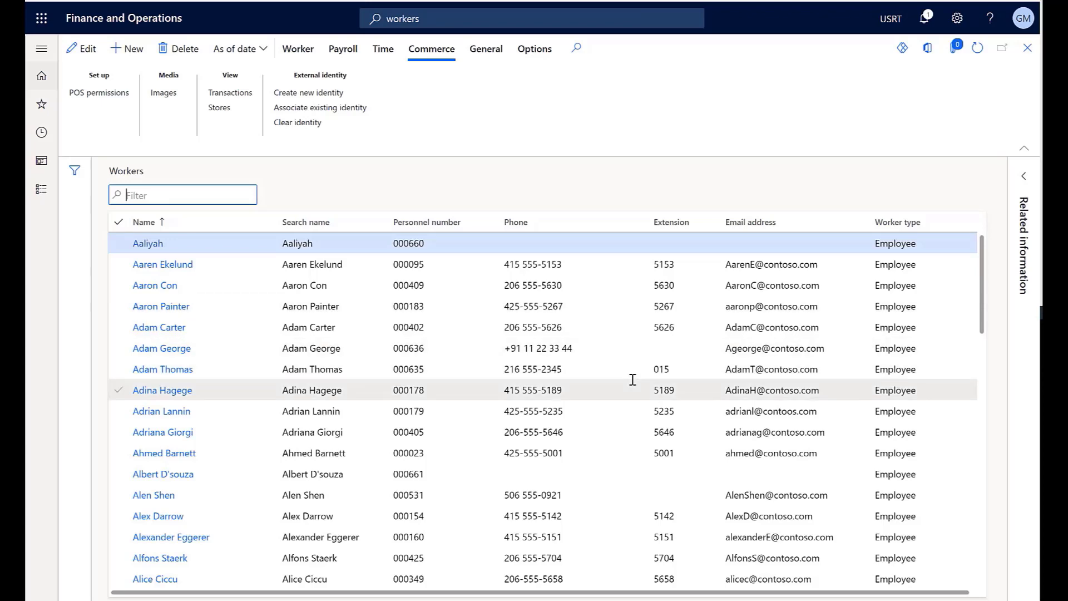
scroll(632, 378, down, 2)
scroll(632, 379, down, 2)
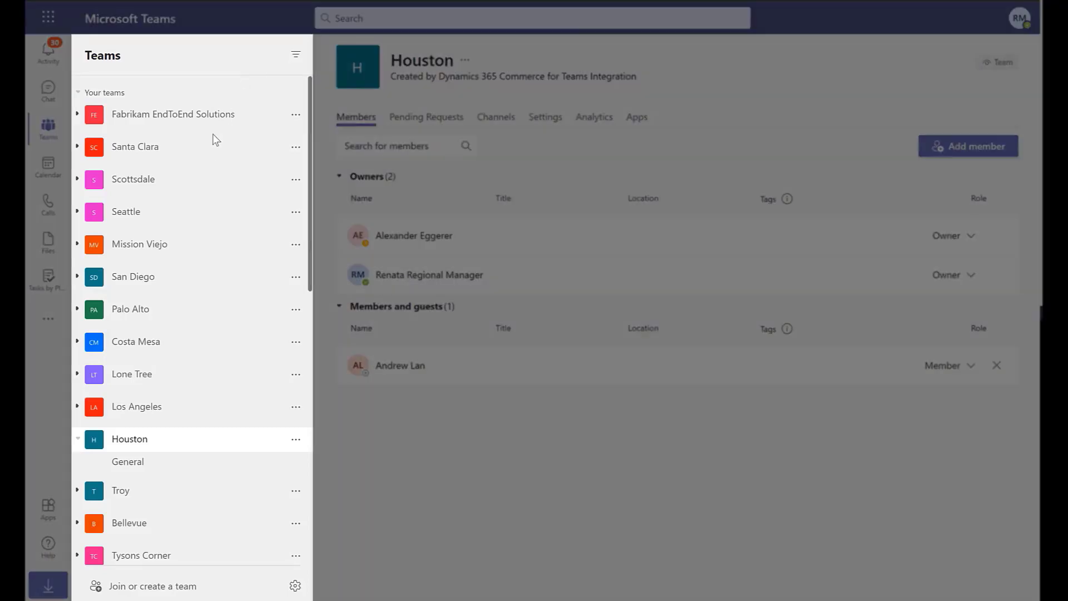
- Scroll the Teams list, then open the Tasks by Planner and To Do app
scroll(180, 144, down, 3)
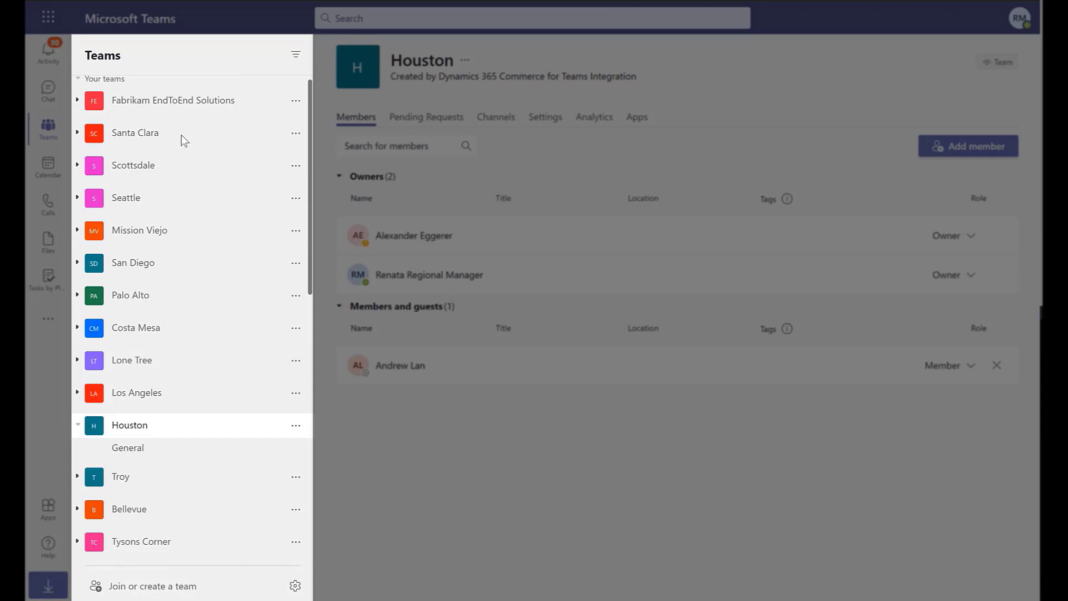
scroll(183, 167, down, 6)
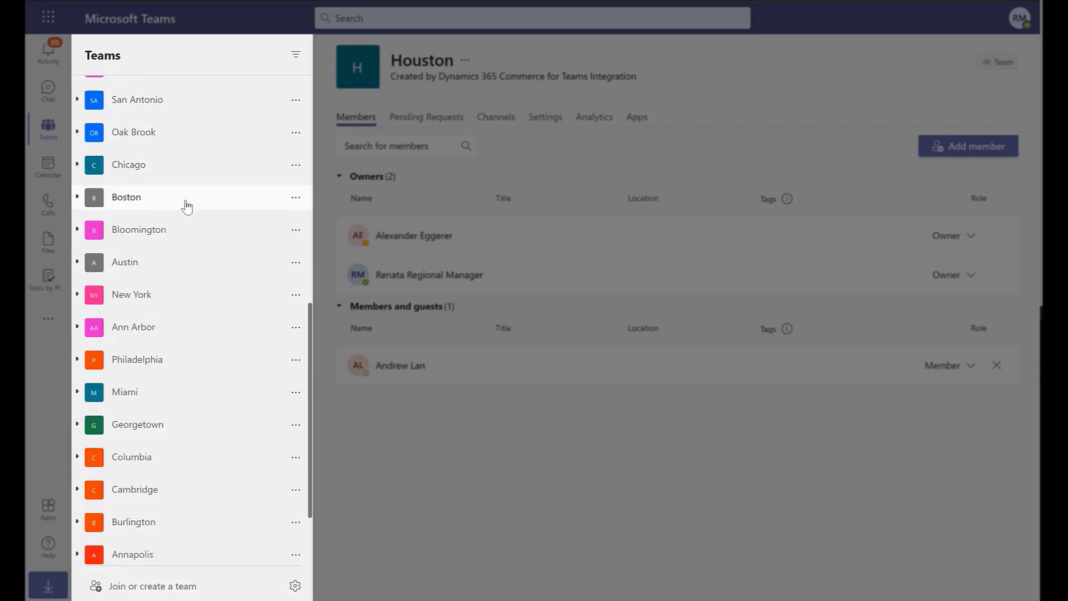
scroll(189, 213, up, 5)
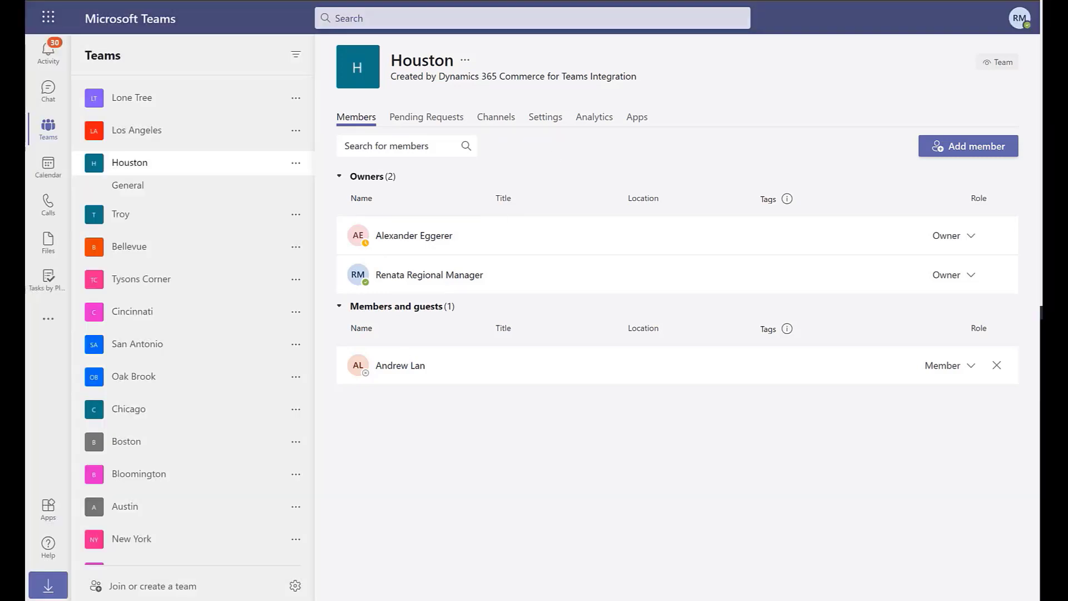
click(48, 279)
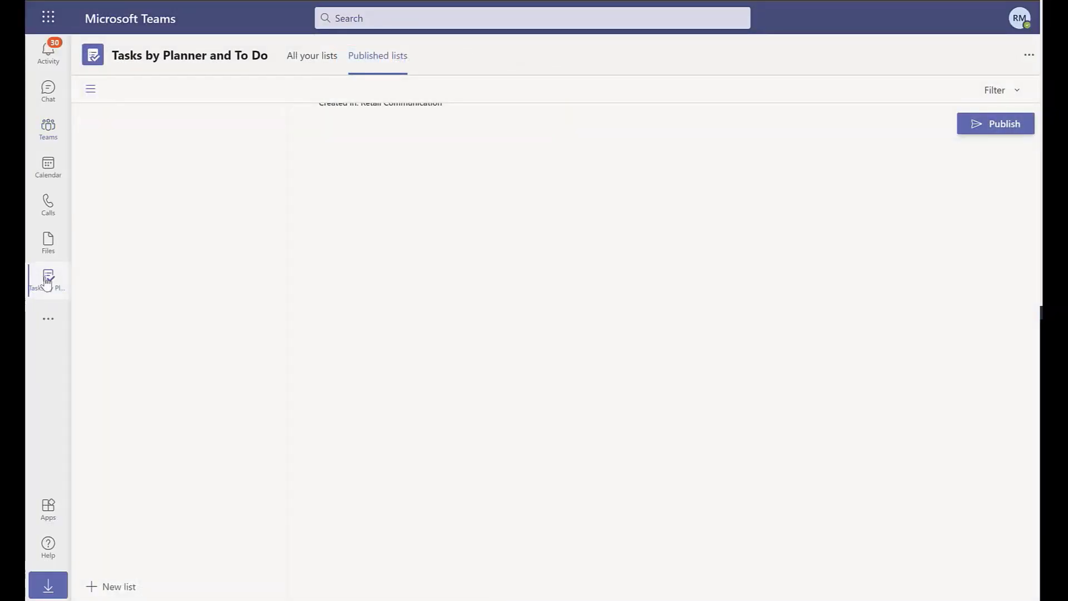
- Create the 'Holiday season preparation checklist' list and fill in its first task's notes and details
click(122, 591)
text(Holiday)
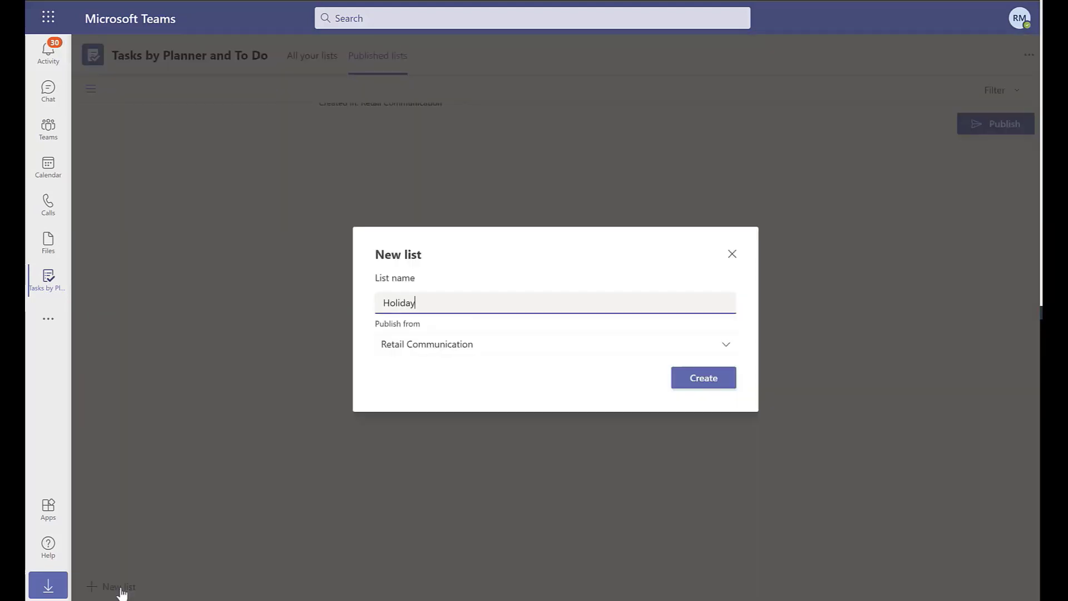
text( season preparation checkli)
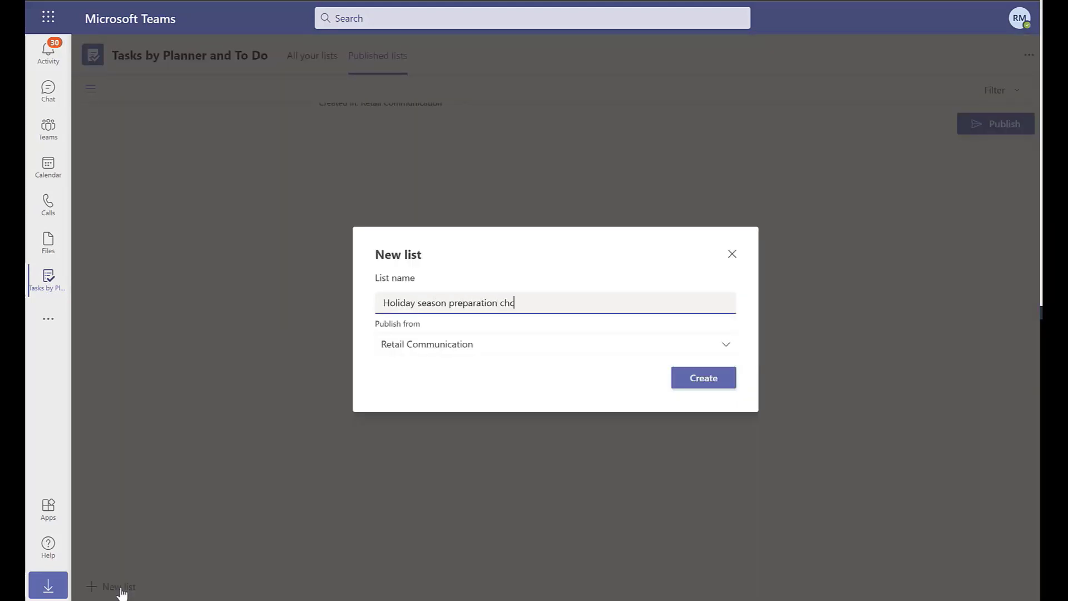
text(st)
click(705, 390)
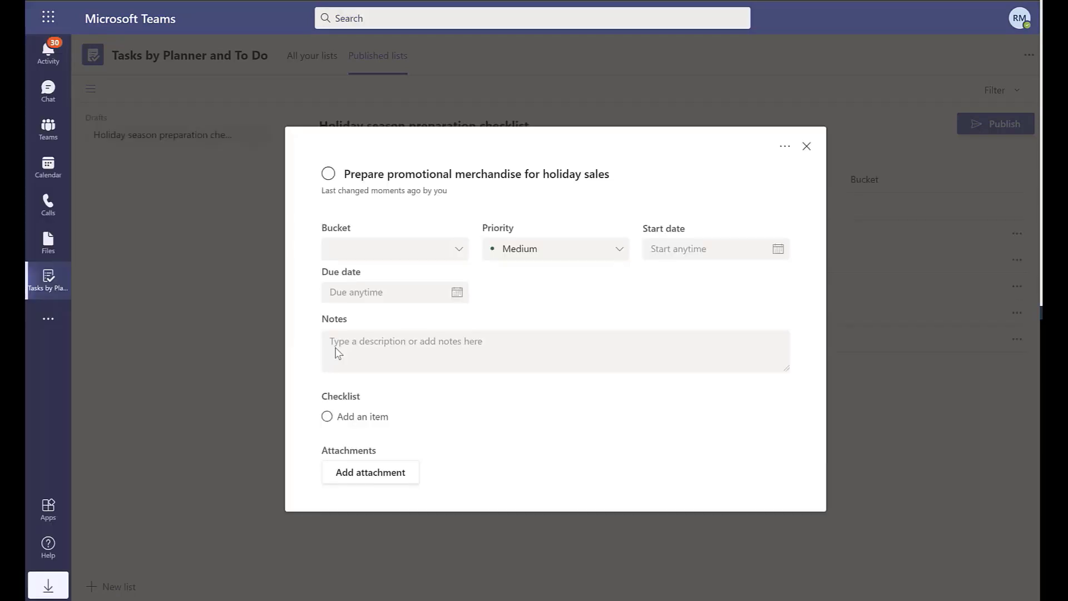
click(336, 347)
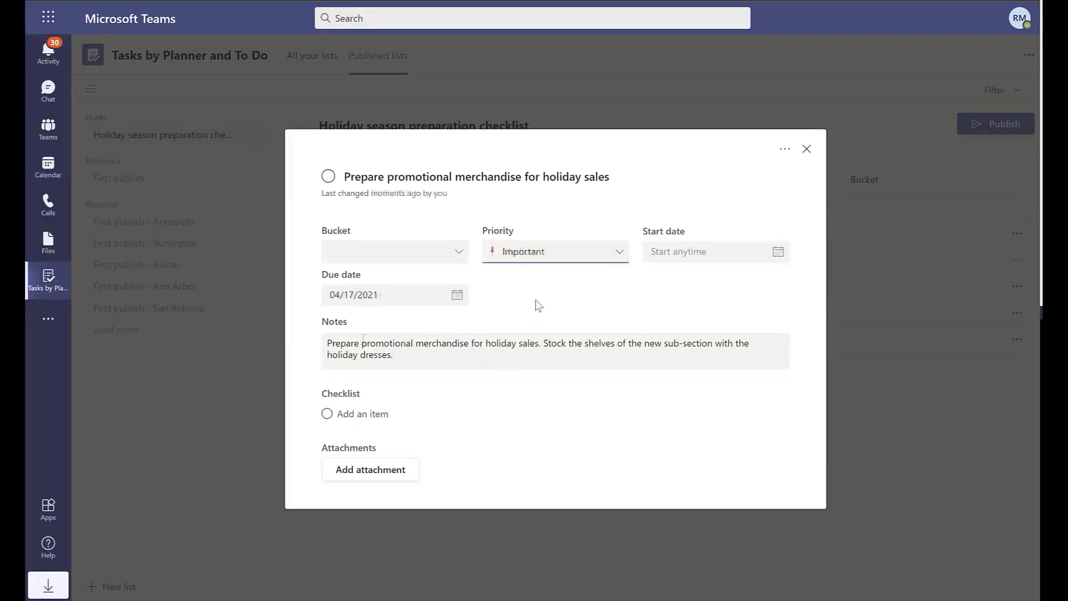
- Publish the checklist to every West store team under Retail Communication > Contoso Retail USA
click(809, 149)
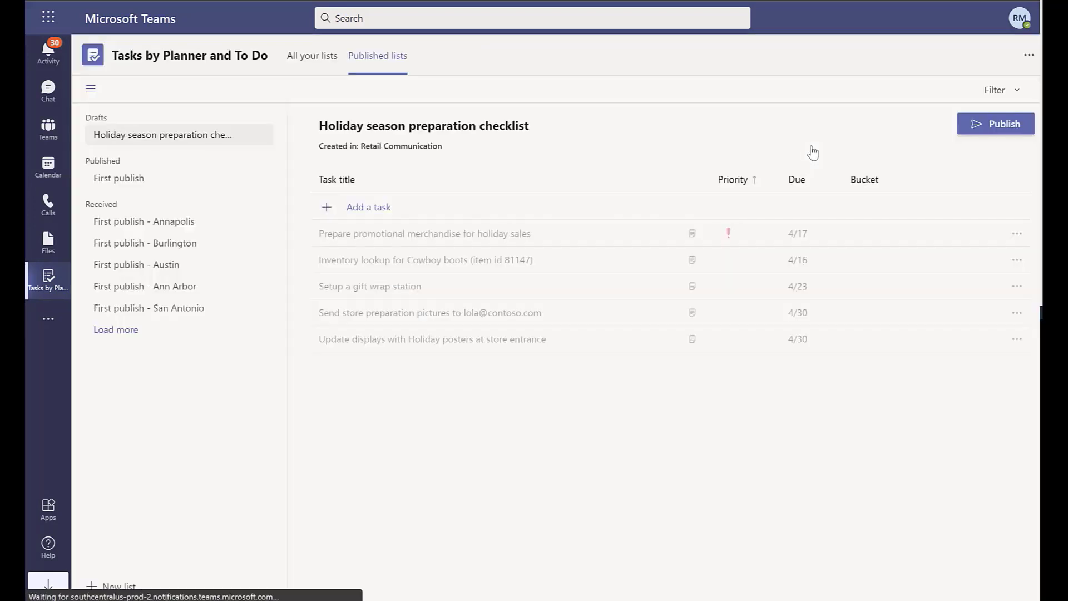
click(983, 131)
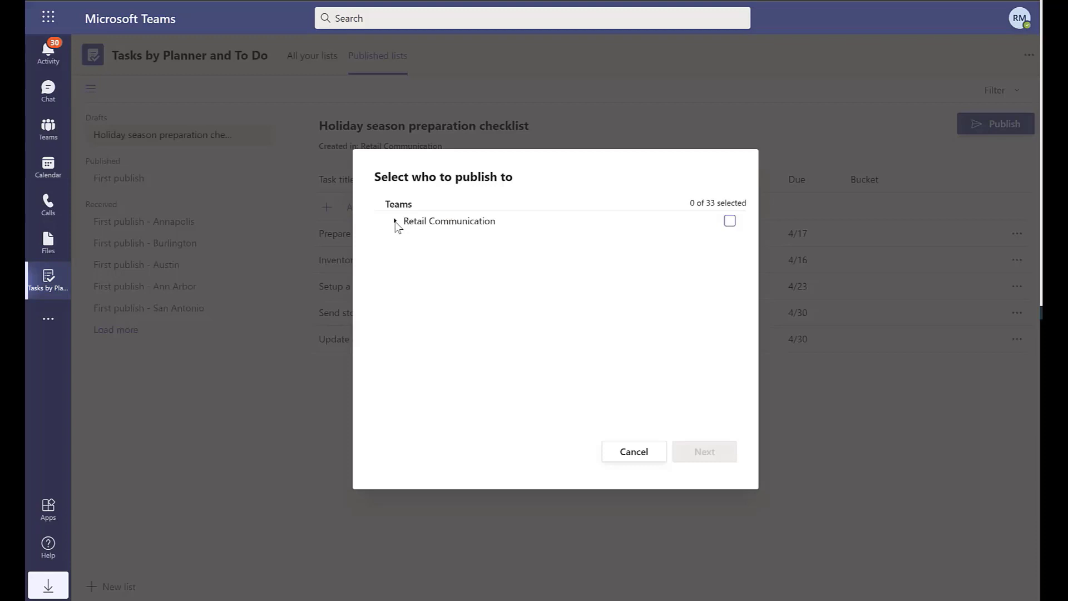
click(395, 222)
click(405, 239)
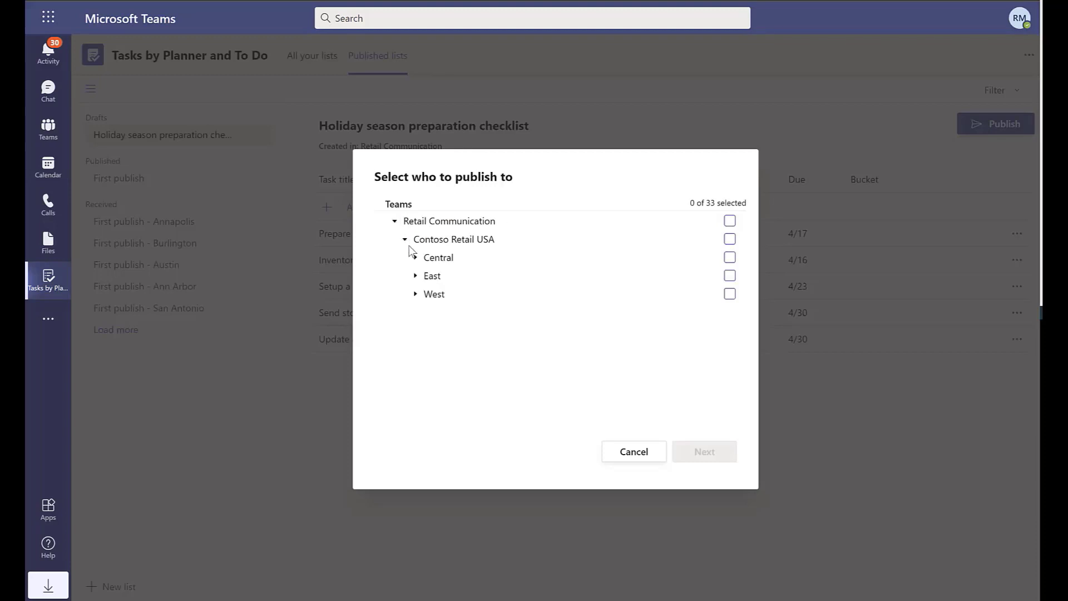
click(416, 294)
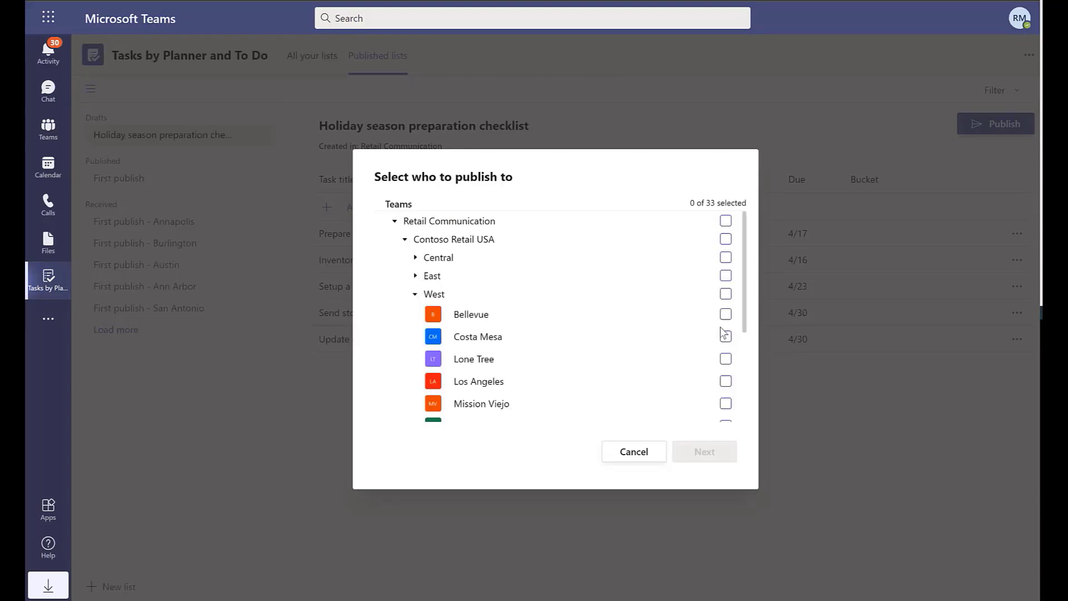
scroll(634, 367, down, 3)
scroll(656, 353, up, 3)
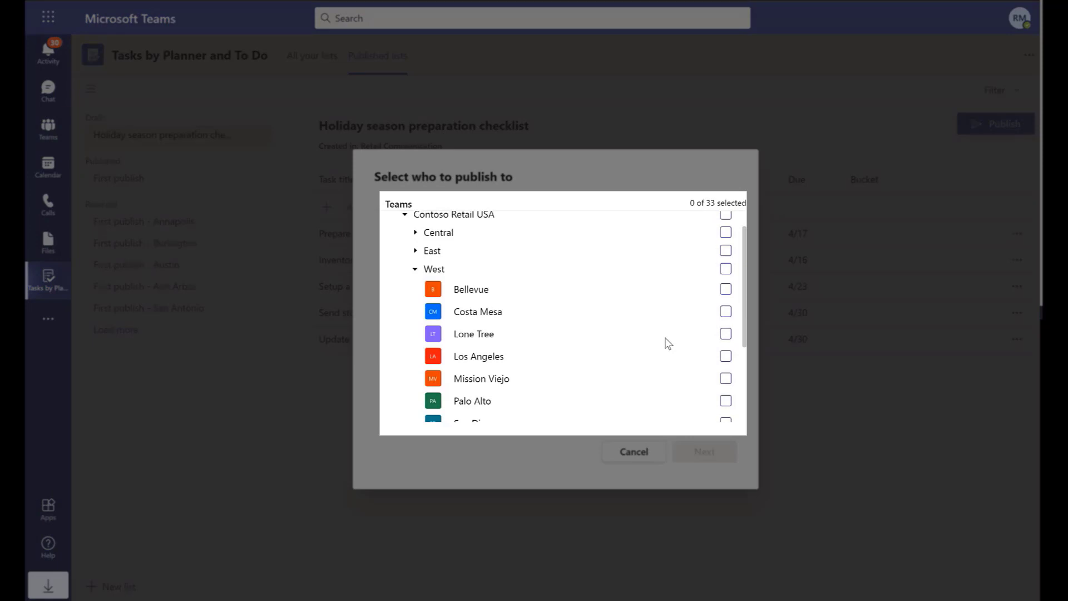
click(725, 269)
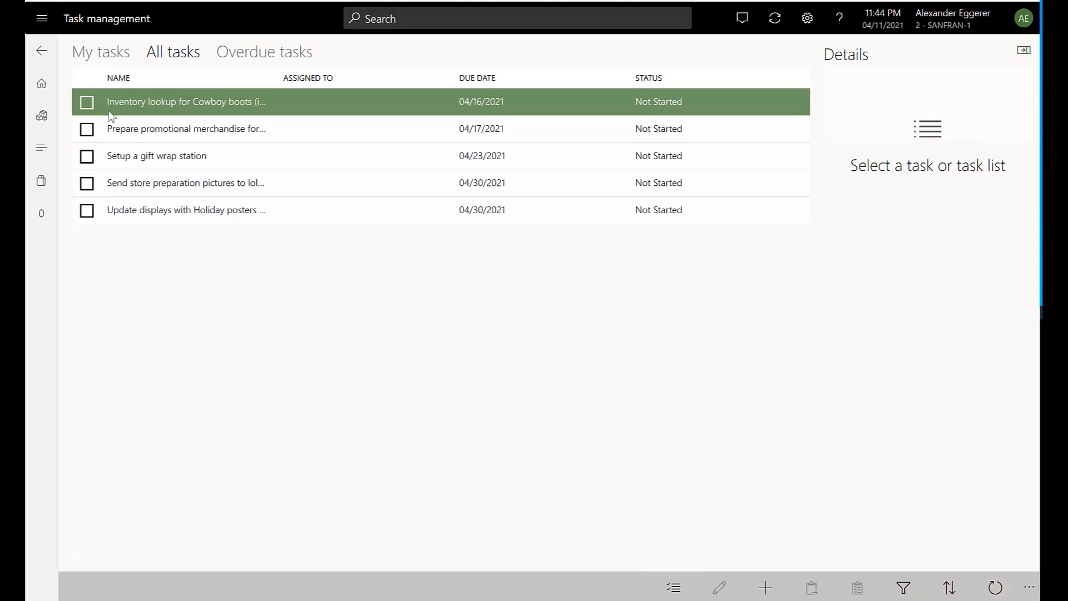
- Assign the Cowboy boots, promotional merchandise and gift wrap tasks to the store employee
click(87, 102)
click(87, 129)
click(86, 156)
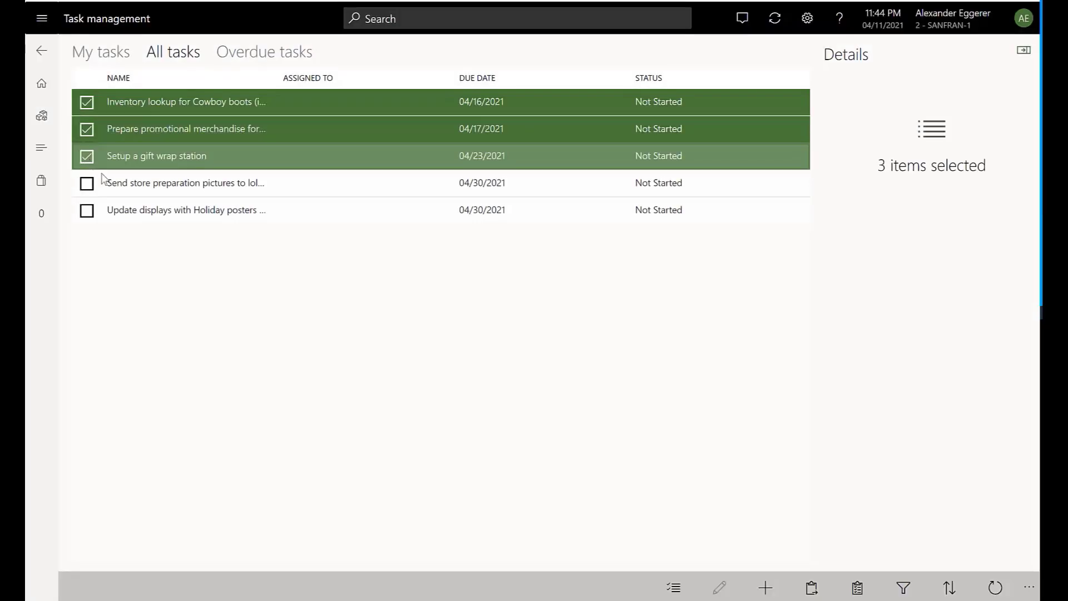
click(821, 592)
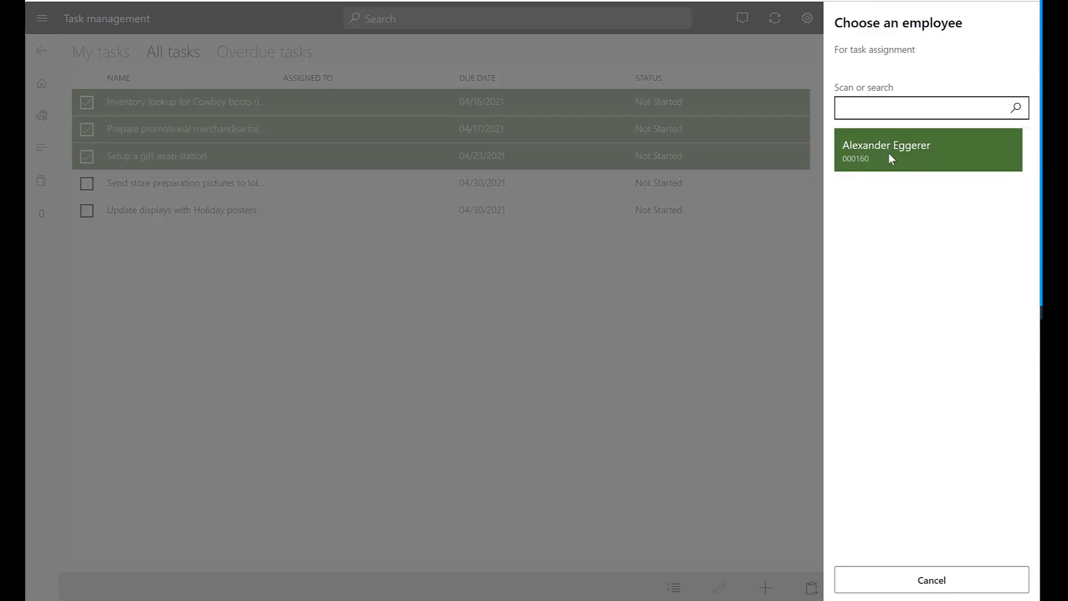
click(889, 153)
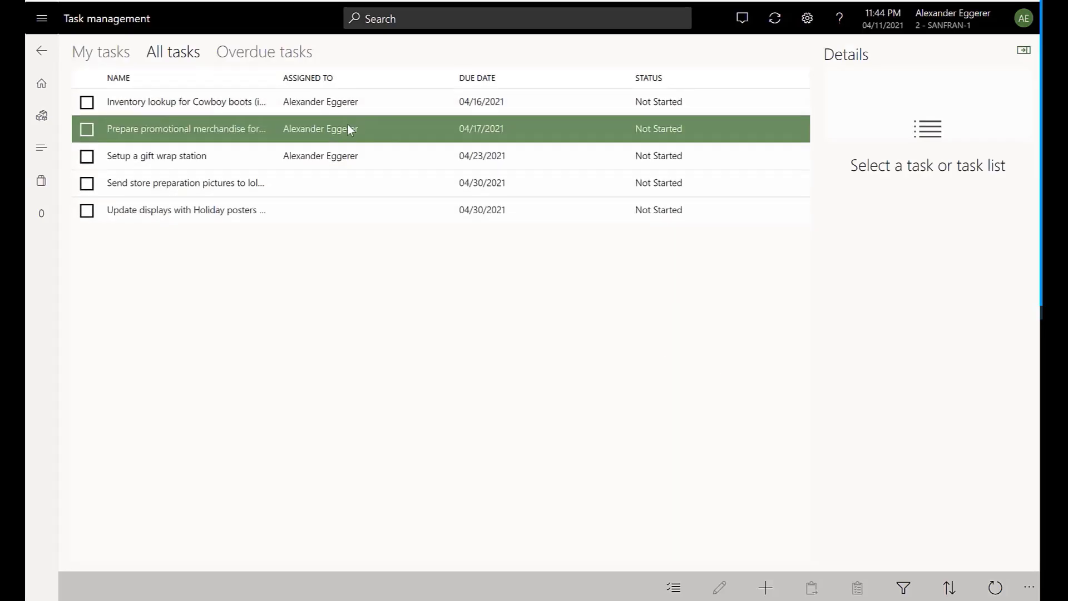
- Mark the Setup a gift wrap station task as Completed
click(233, 166)
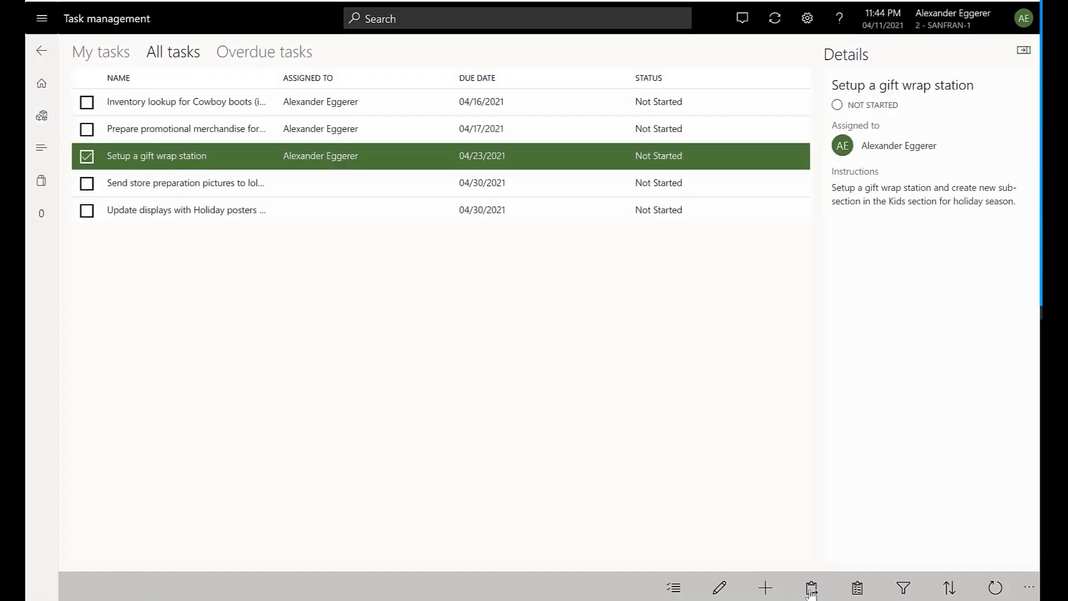
click(858, 587)
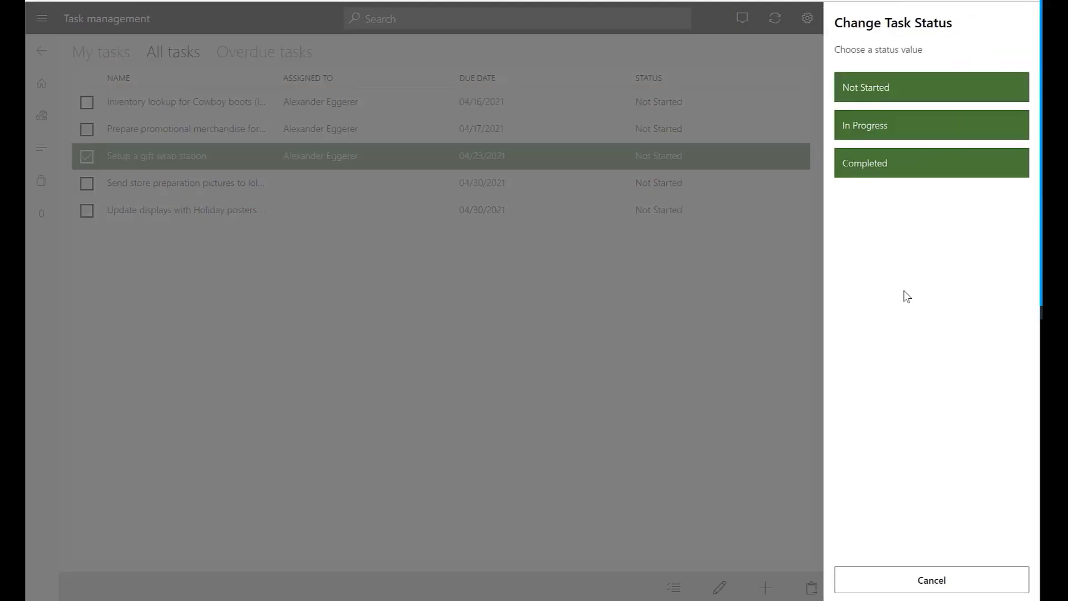
click(870, 165)
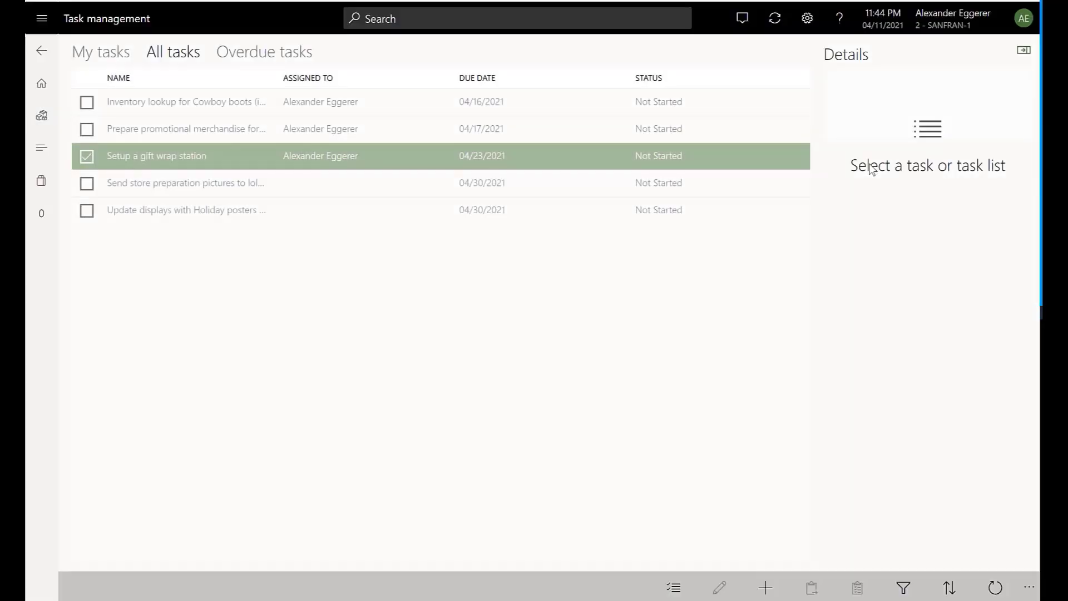
- Add task 'Aisle 14 - Cleanup kids section and restock in…', due the 12th, assigned to the store employee
click(765, 587)
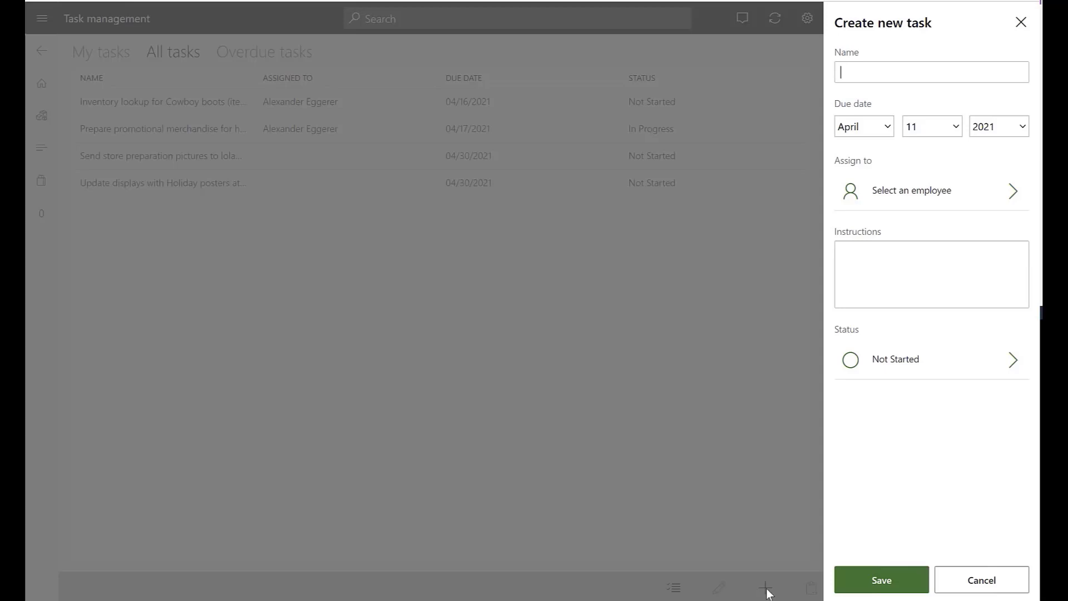
text(Aisle 14 - Cleanup kids section and restock in)
key(Tab)
key(Tab)
key(Down)
click(942, 201)
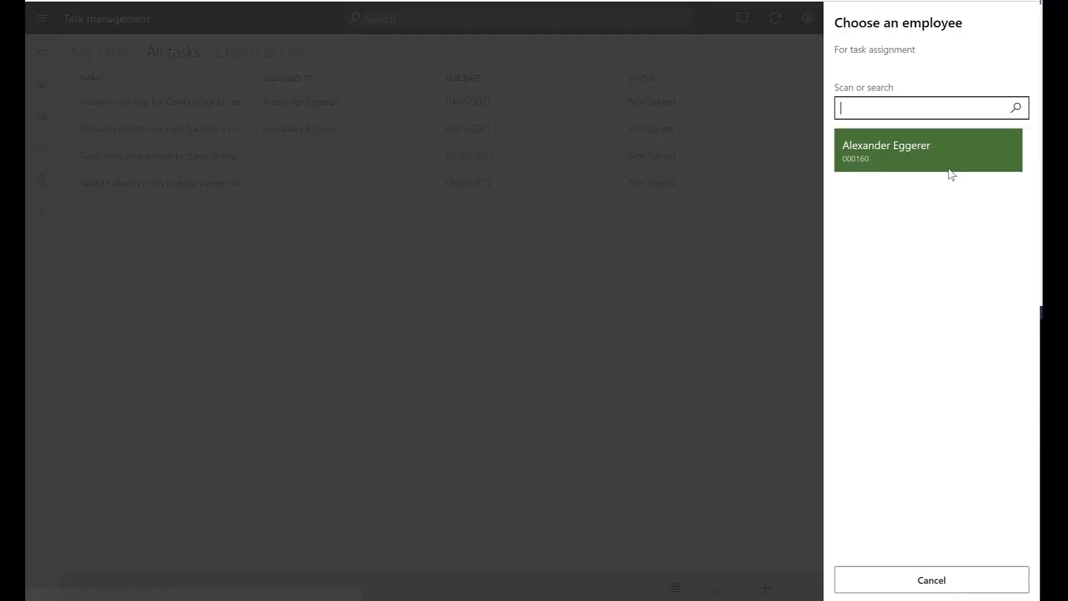
click(887, 154)
click(854, 579)
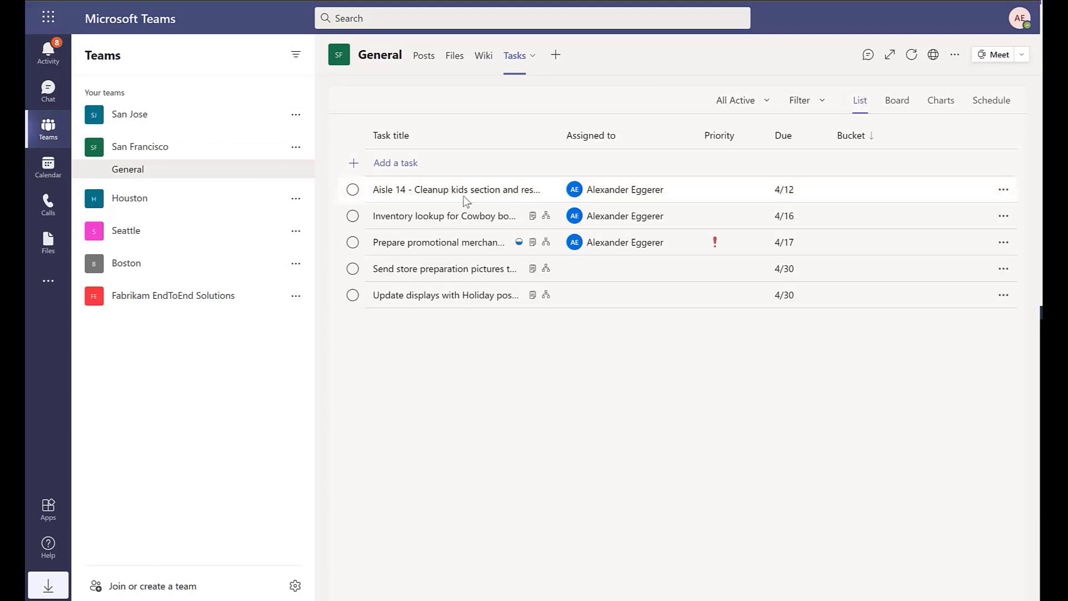
- Set the Aisle 14 cleanup task's progress to Completed in the San Francisco General tasks
click(469, 194)
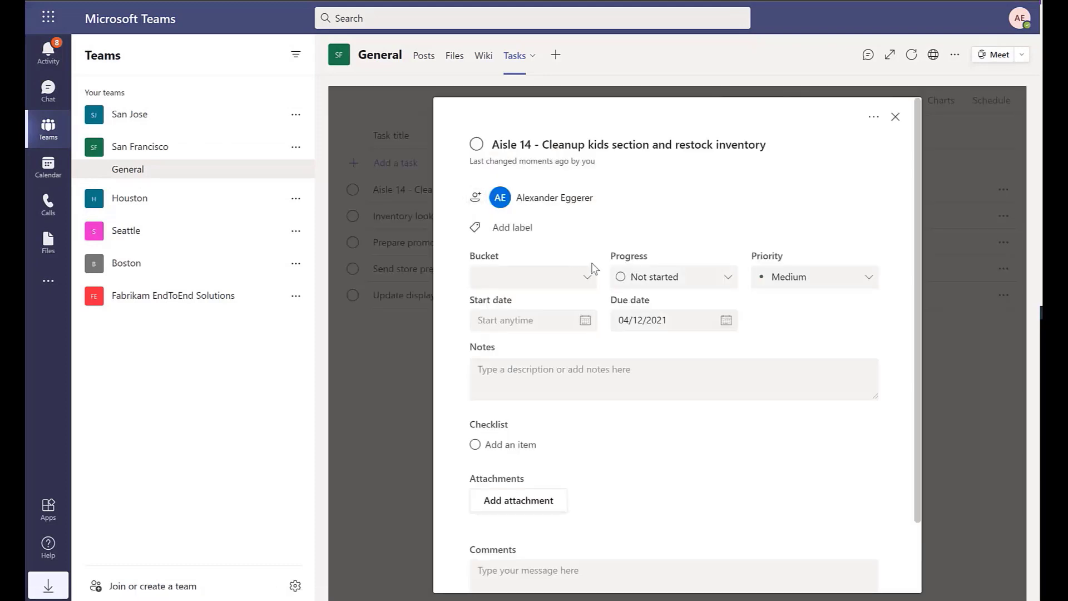
click(699, 278)
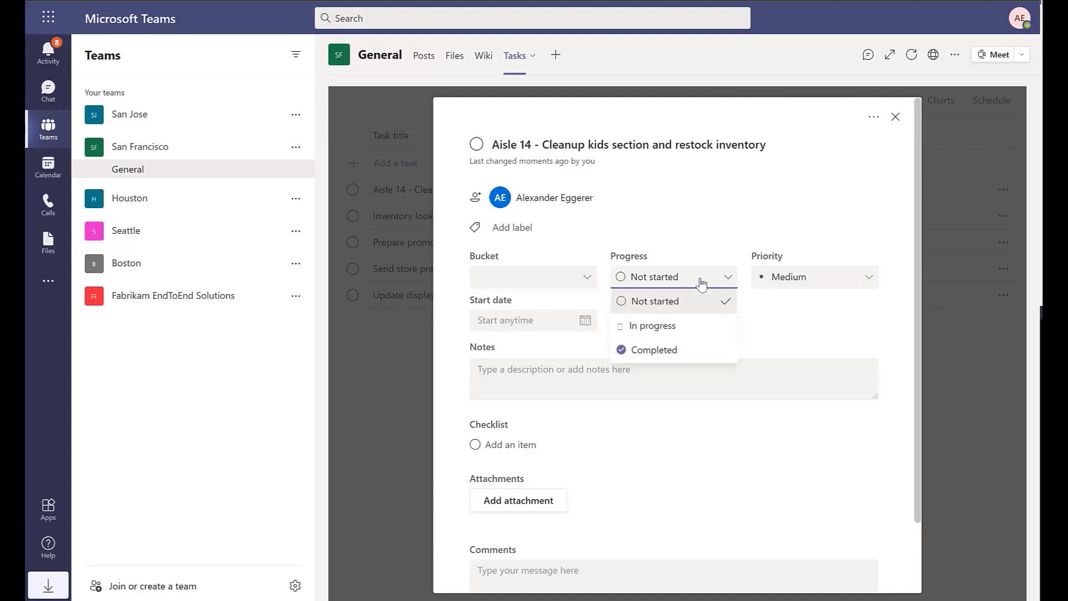
click(664, 351)
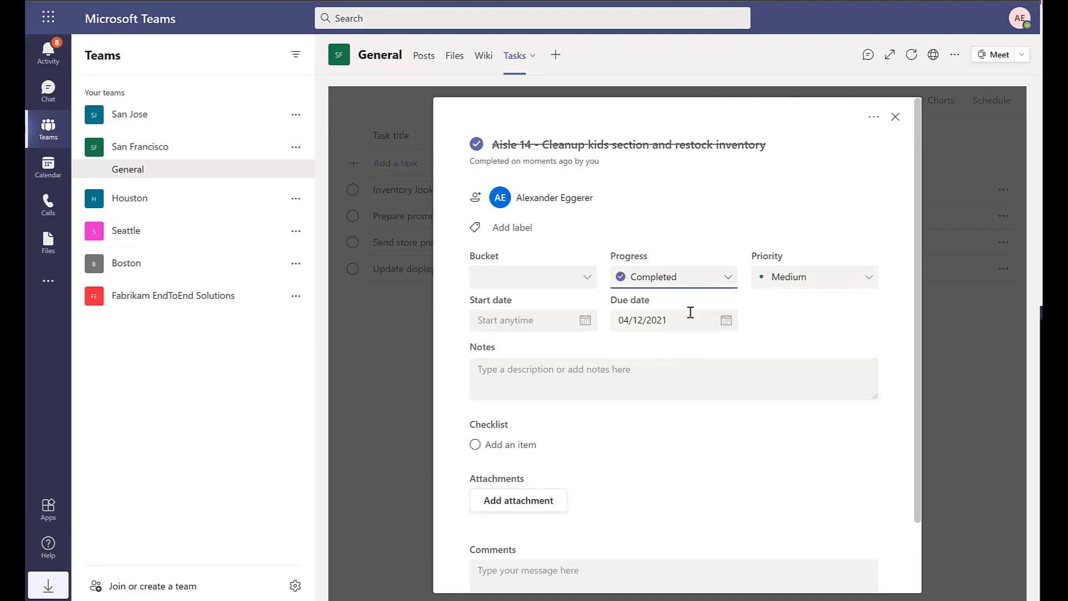
click(896, 117)
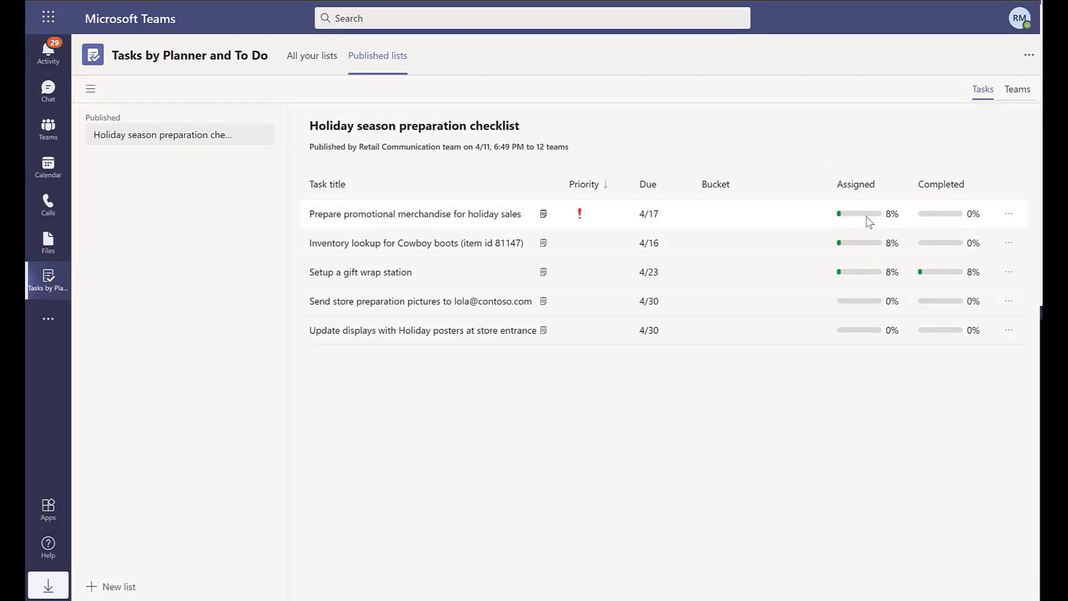
- View the checklist's Teams tracking expanded to Contoso Retail USA > West stores
click(1018, 90)
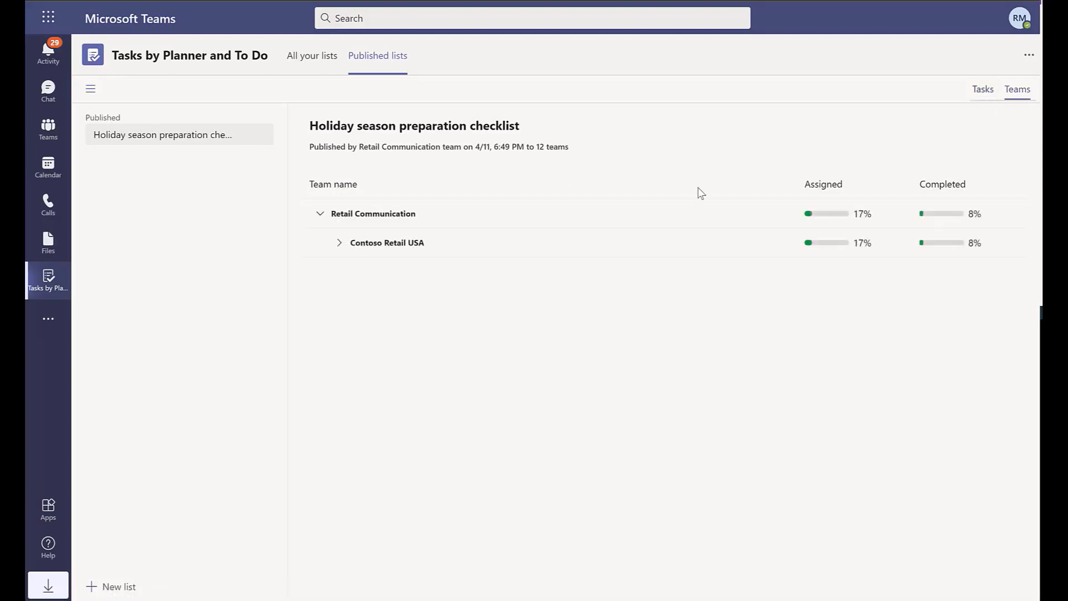
click(338, 244)
click(357, 274)
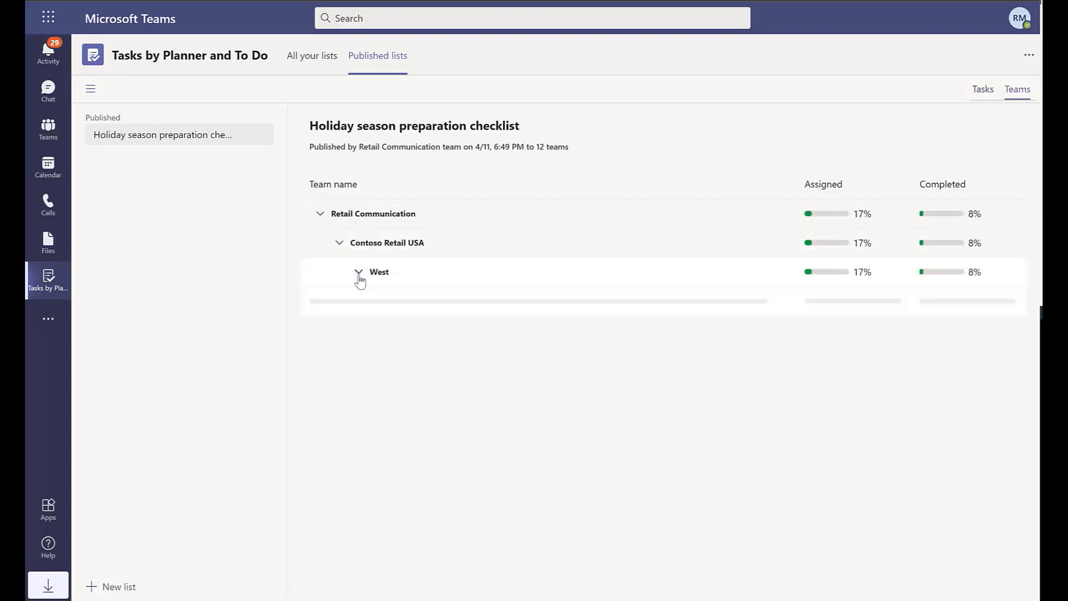
scroll(578, 419, down, 1)
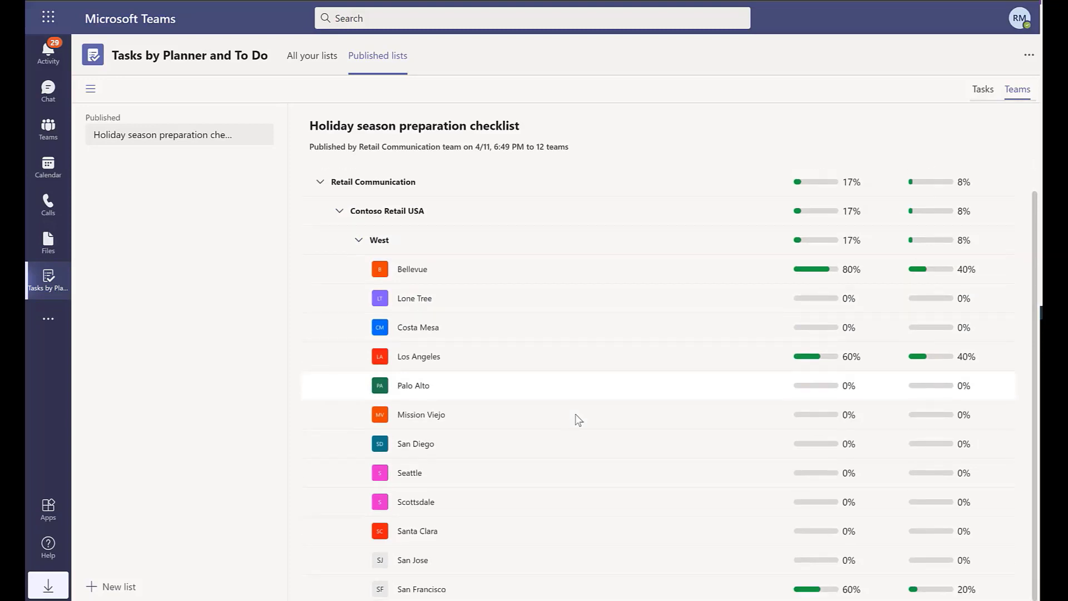